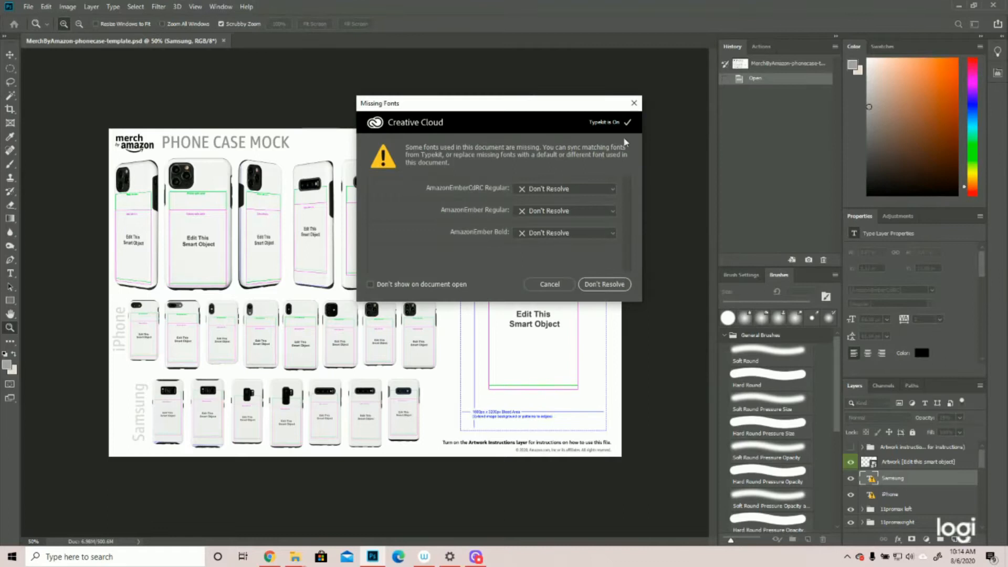
- Dismiss the missing fonts notice without resolving it and open the contents of the "Artwork [Edit this smart object]" layer
click(634, 103)
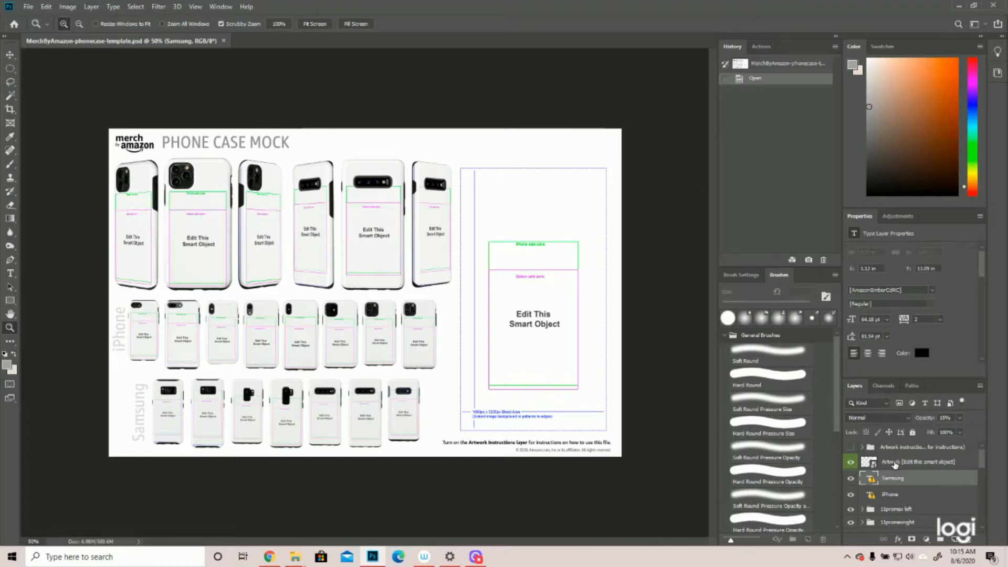
click(894, 462)
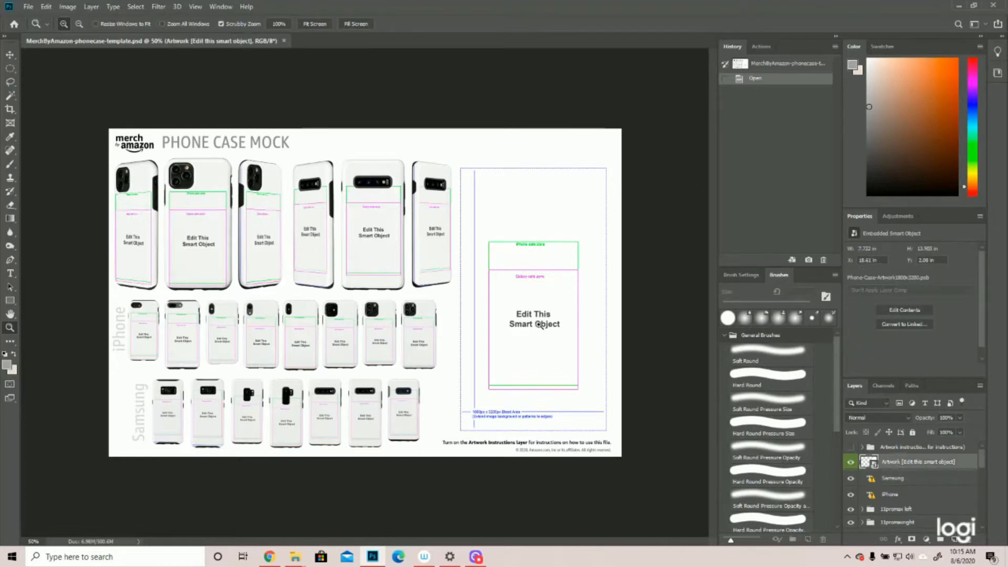
right_click(887, 462)
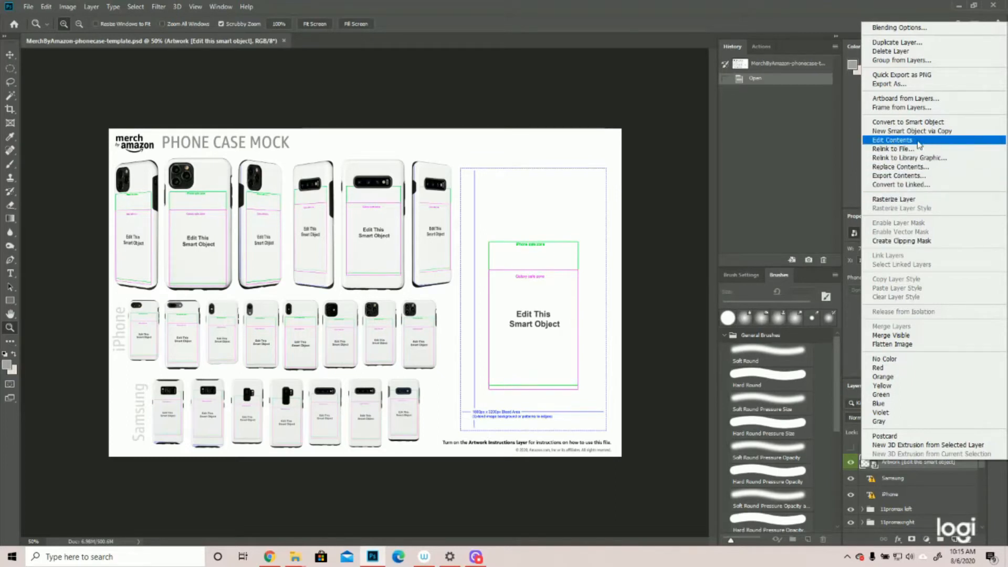
click(804, 177)
double_click(867, 463)
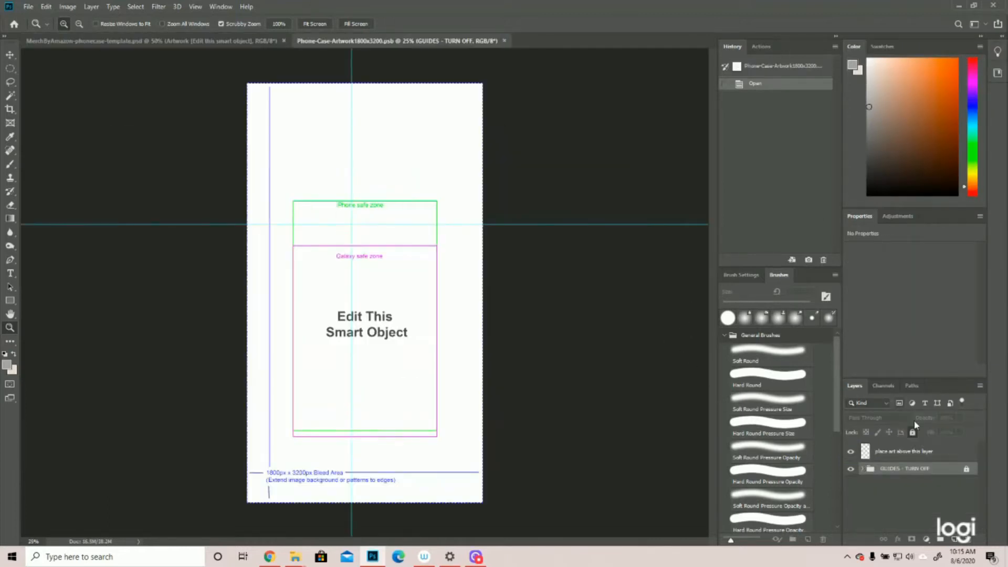
click(218, 42)
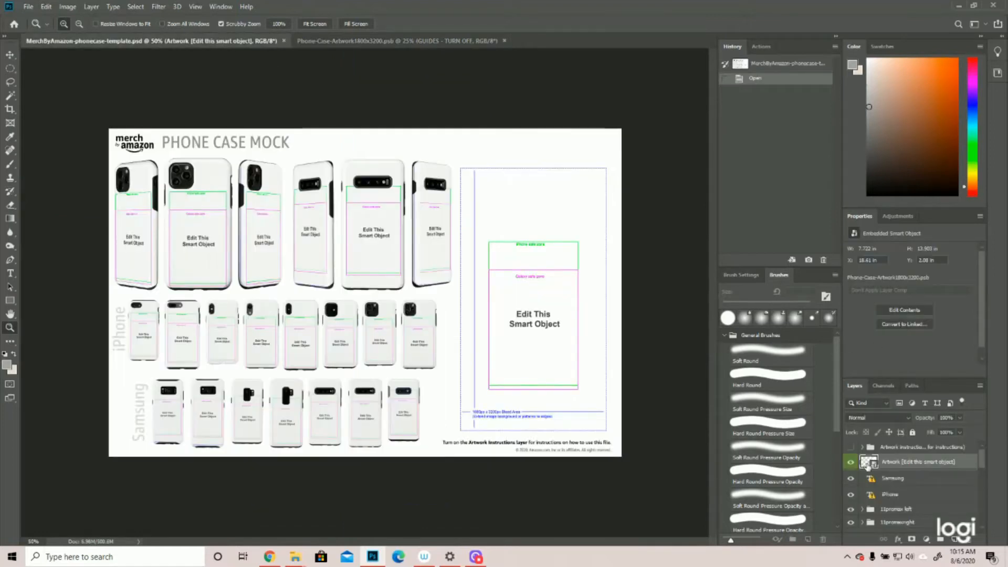
click(367, 41)
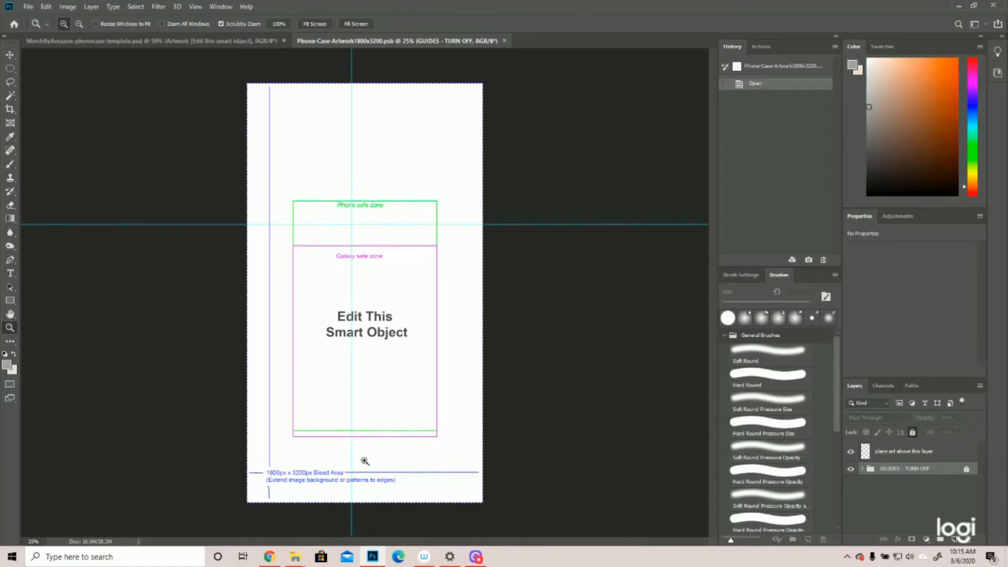
- Open the Aardvark Smaller PNG from the TShirt Designs 7-16-19 folder
click(29, 7)
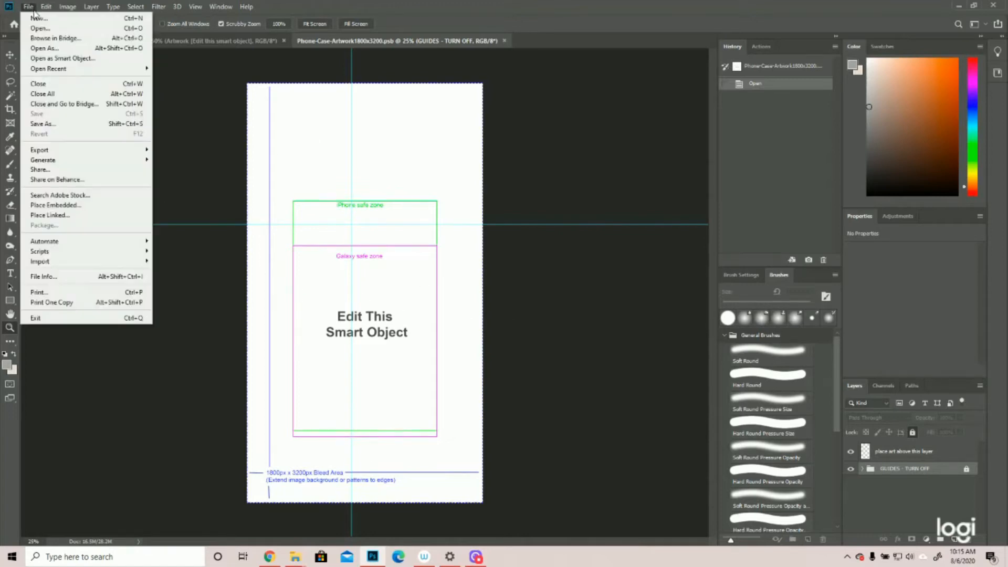
click(37, 27)
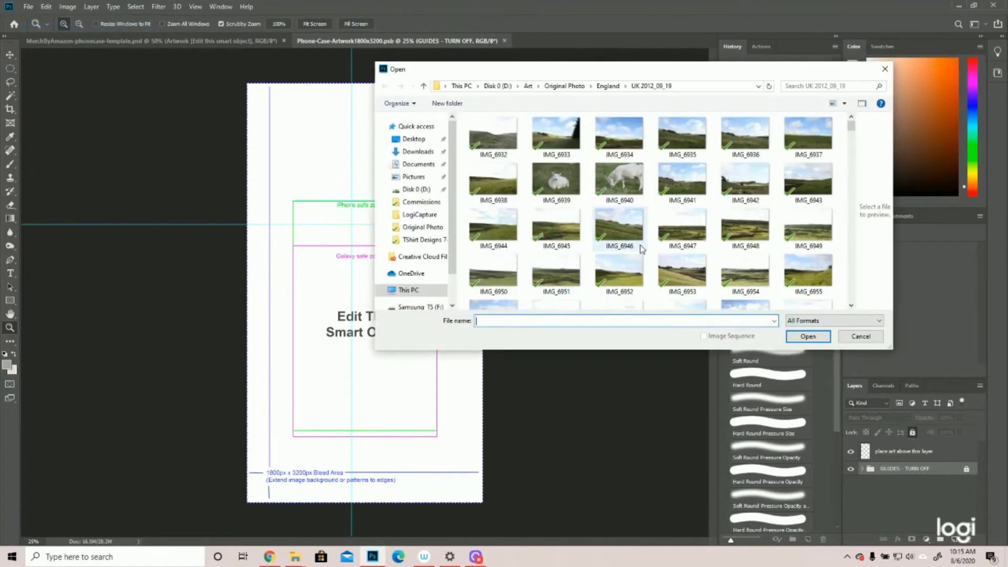
click(422, 239)
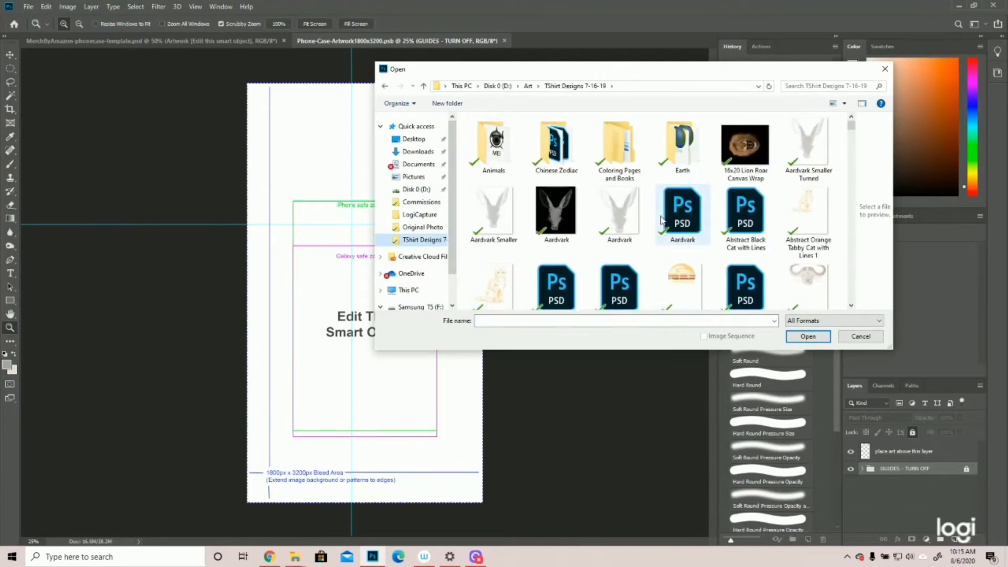
double_click(502, 215)
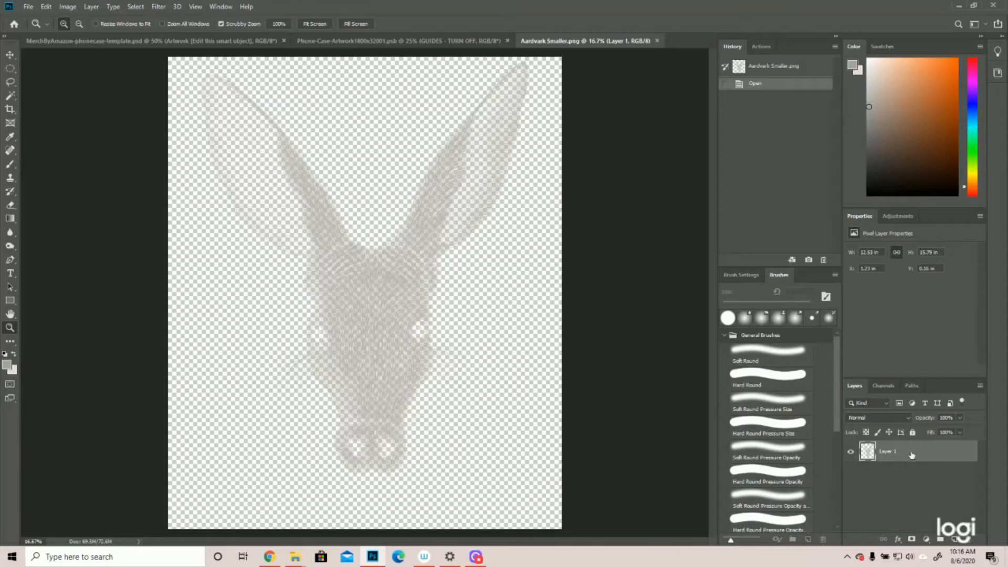
- Copy the aardvark layer into the phone case artwork document with colour conversion, and stack it over the "place art above this layer" layer
drag(911, 454, 424, 312)
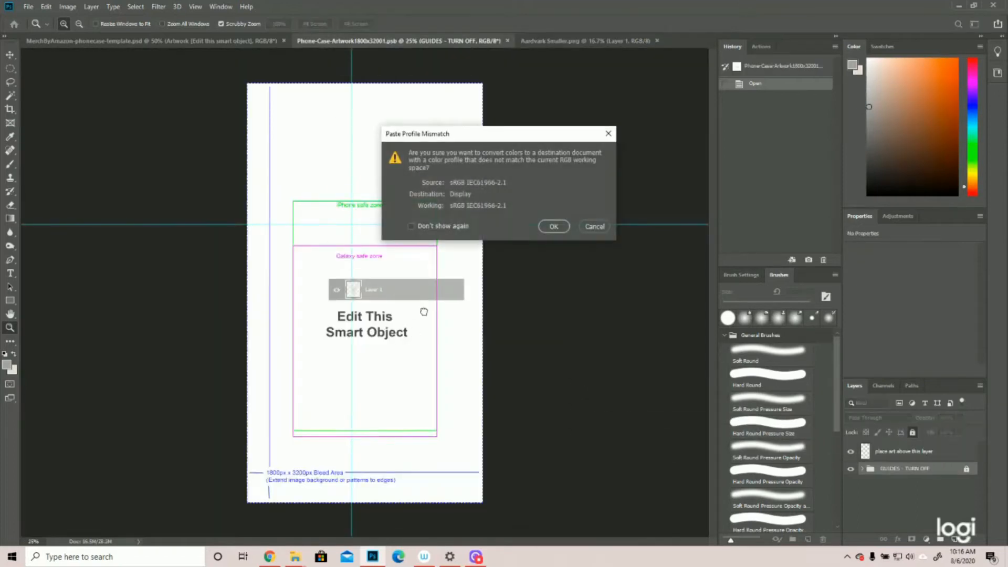
click(555, 227)
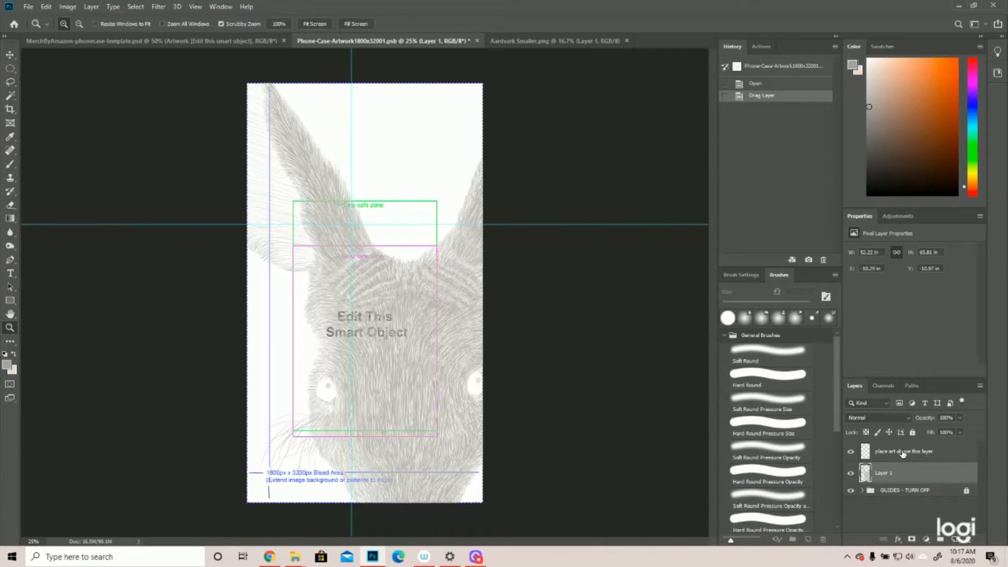
drag(905, 455, 912, 488)
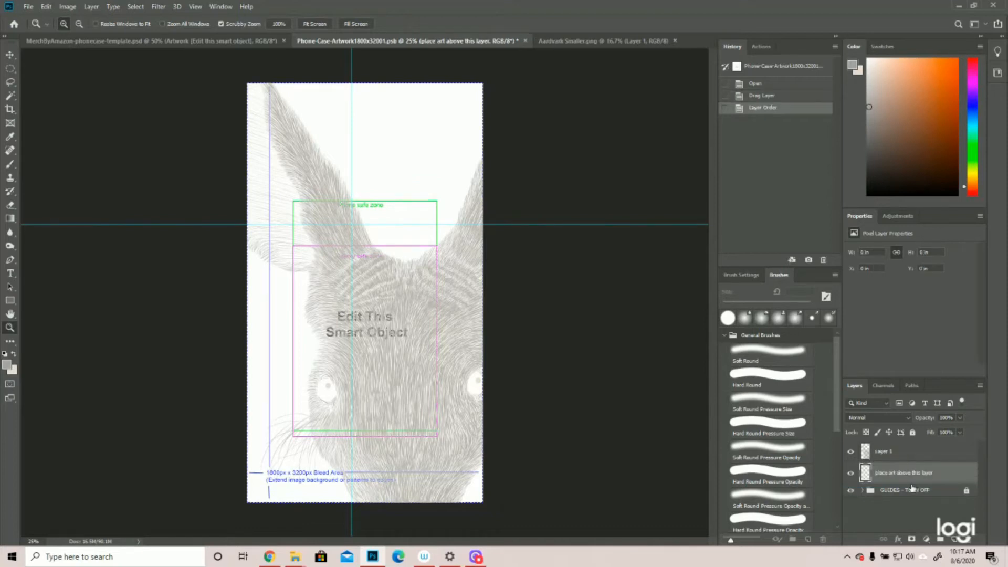
- Move the aardvark and scale it proportionally to about 28% with Free Transform so it fits inside the Galaxy safe zone
click(899, 453)
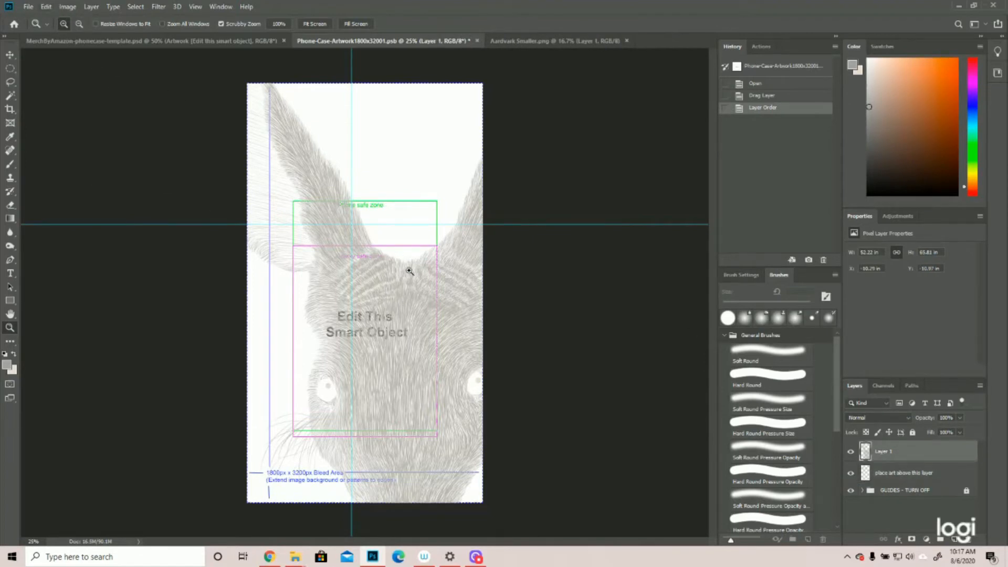
click(10, 55)
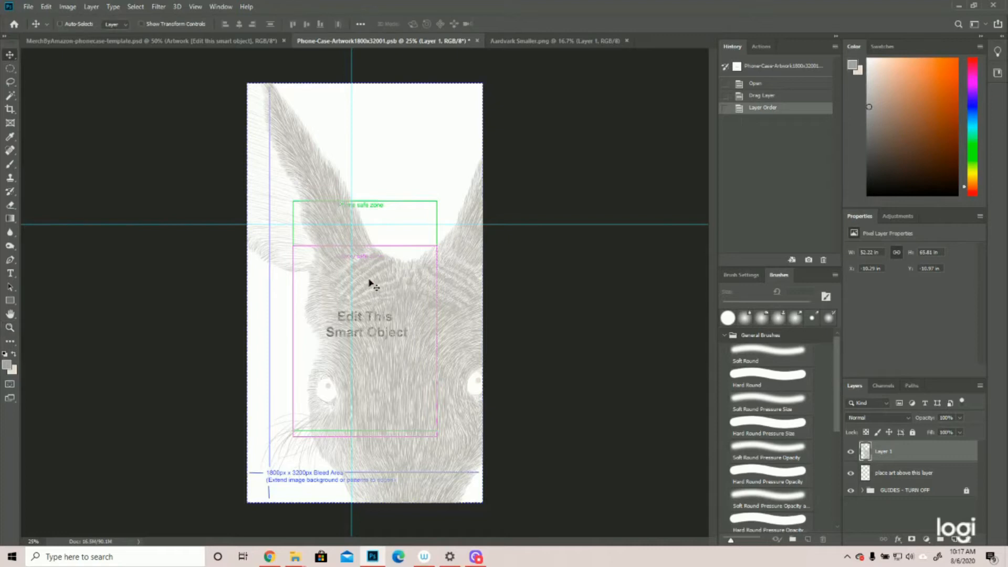
drag(404, 331, 544, 271)
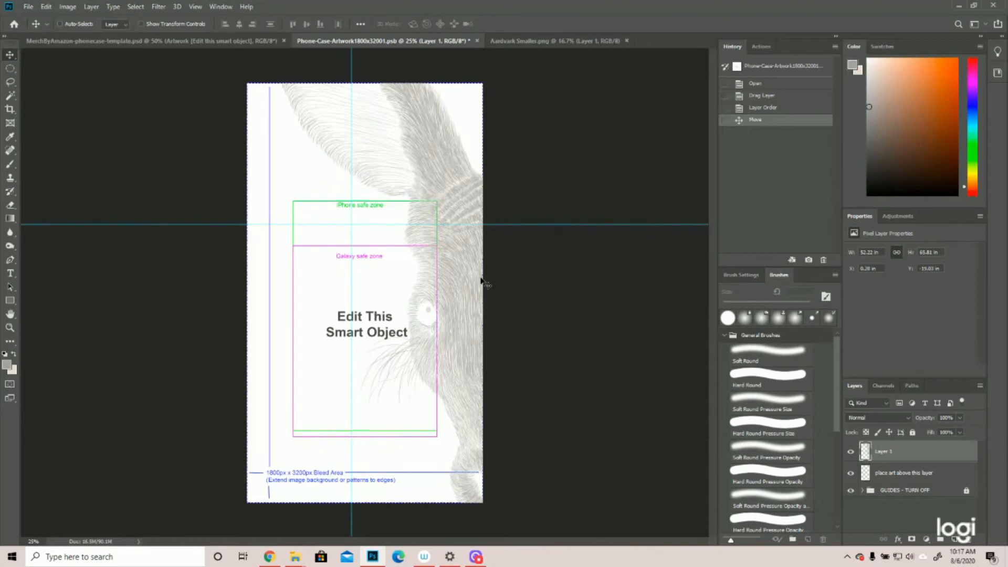
drag(527, 286, 388, 290)
click(46, 6)
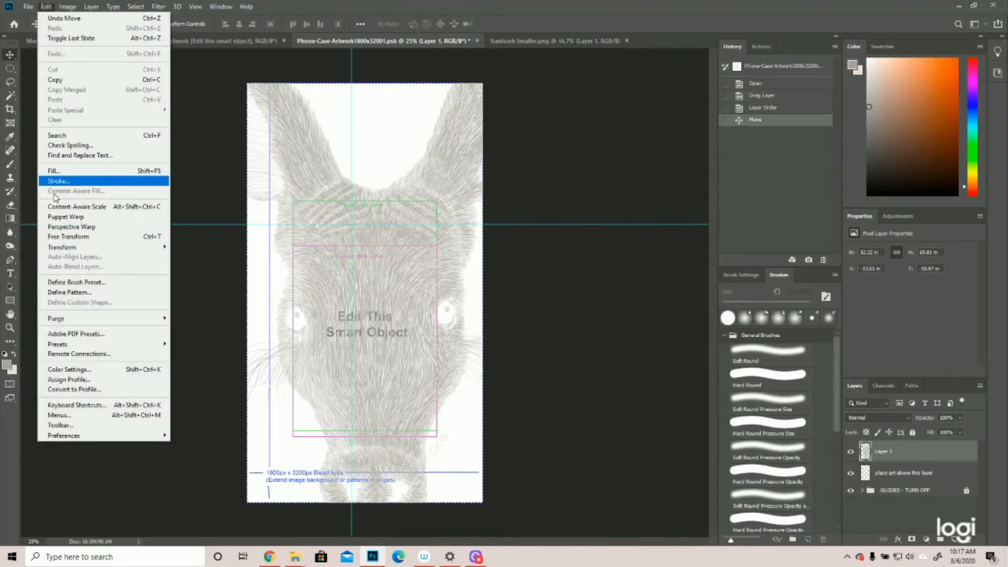
click(68, 235)
drag(540, 121, 540, 227)
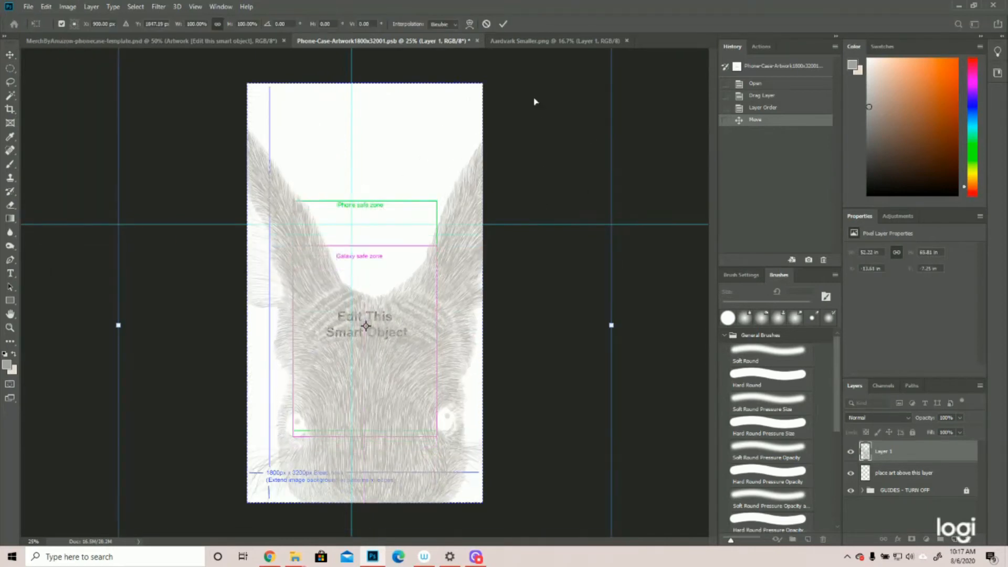
drag(534, 98, 542, 211)
drag(624, 122, 391, 273)
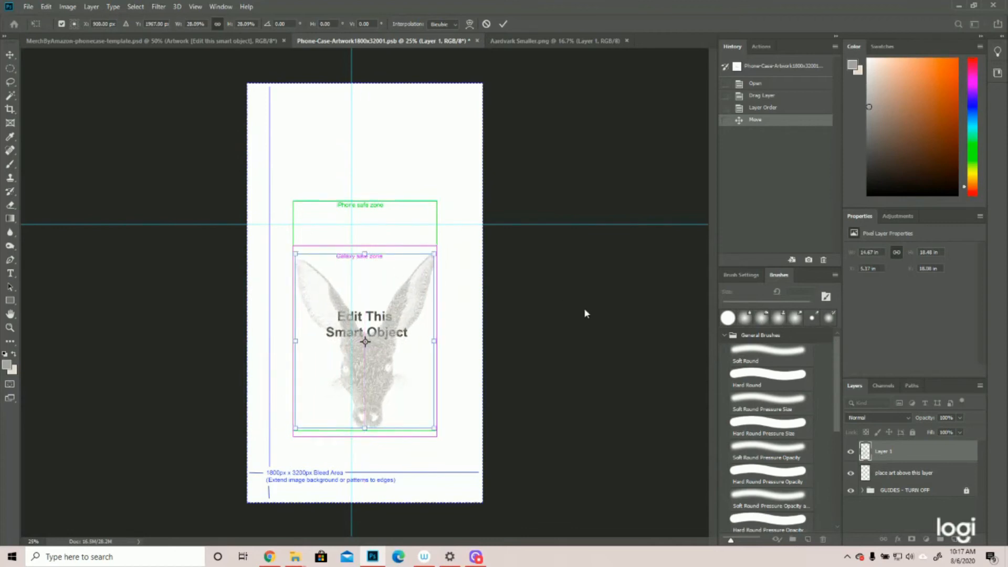
key(Return)
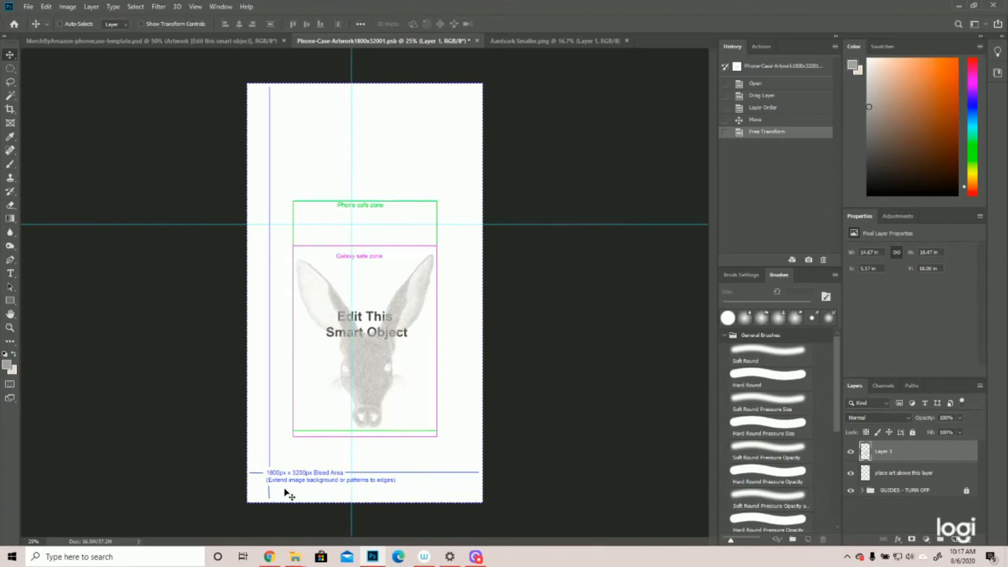
- Add a new layer directly beneath the aardvark and fill it with black at 100% opacity
click(906, 479)
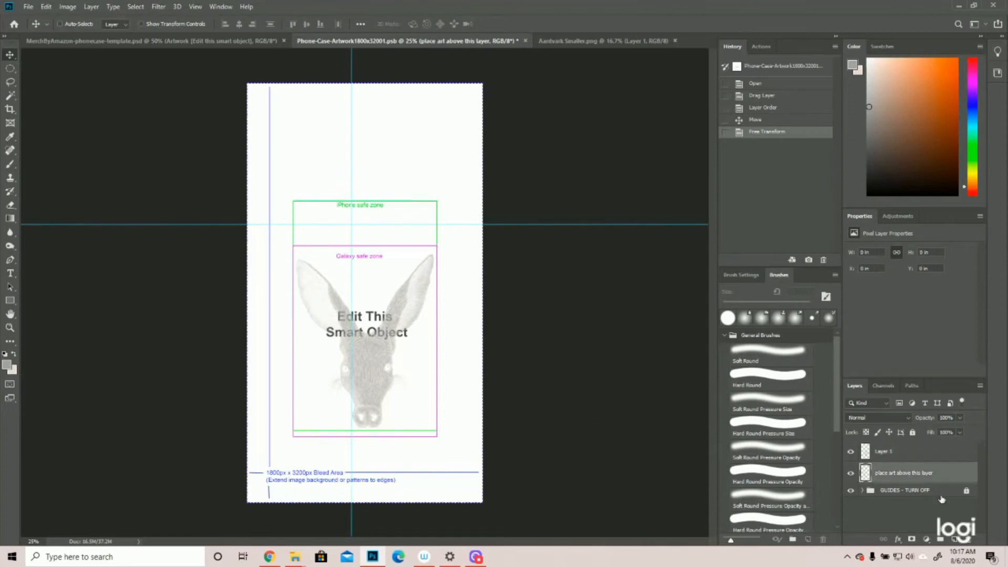
click(955, 539)
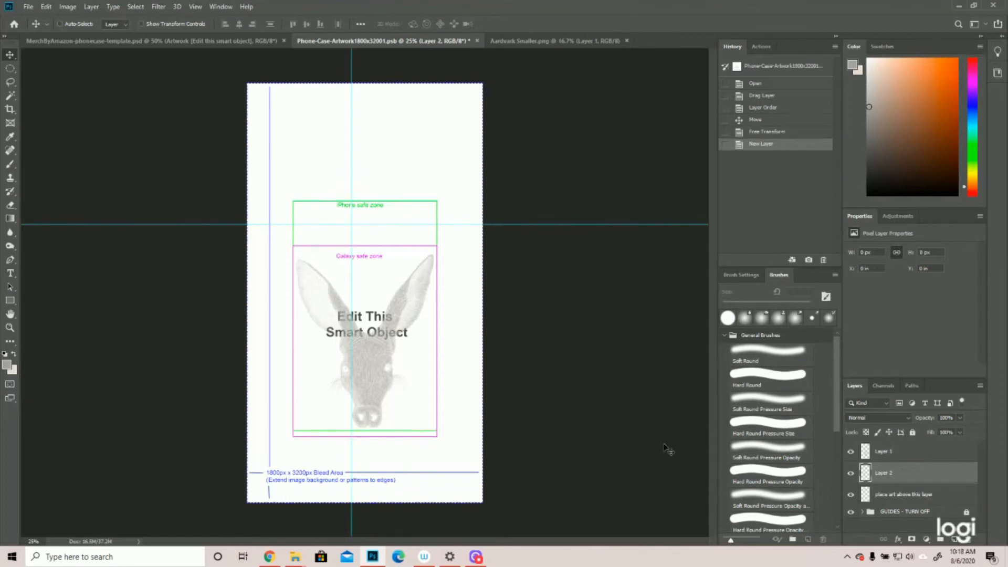
click(46, 7)
click(55, 170)
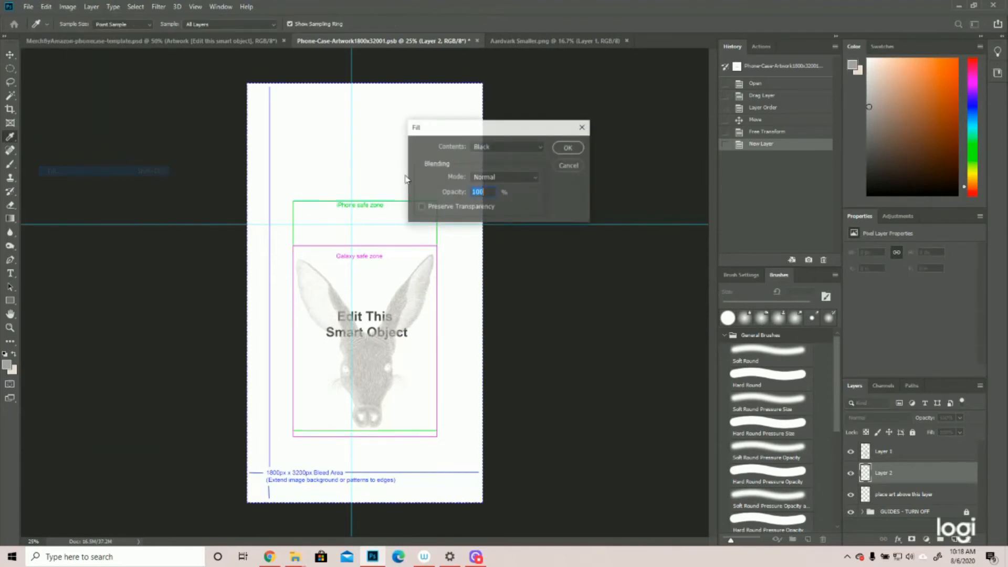
click(566, 148)
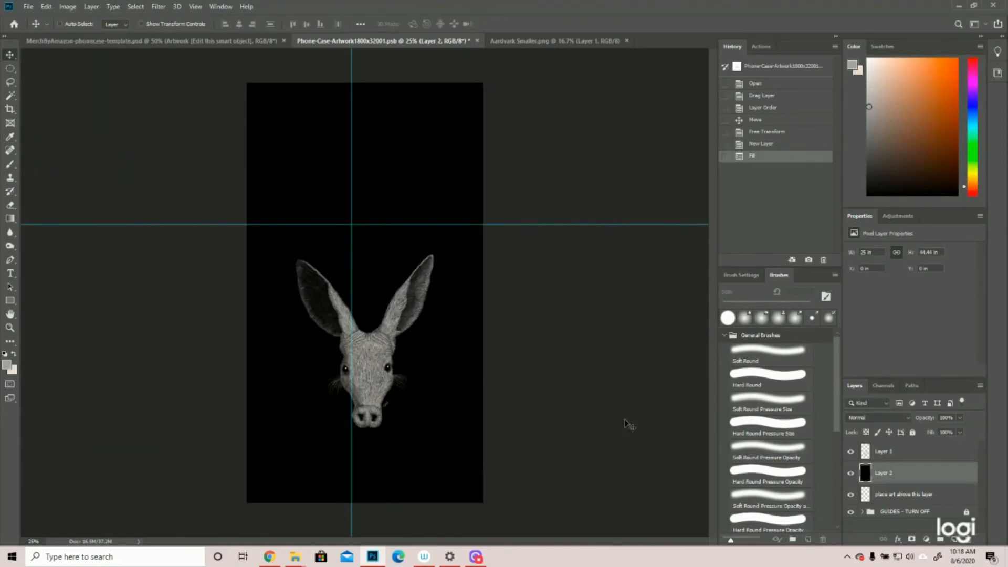
- Save the smart object artwork and view the phone case mockups in the template document
click(29, 7)
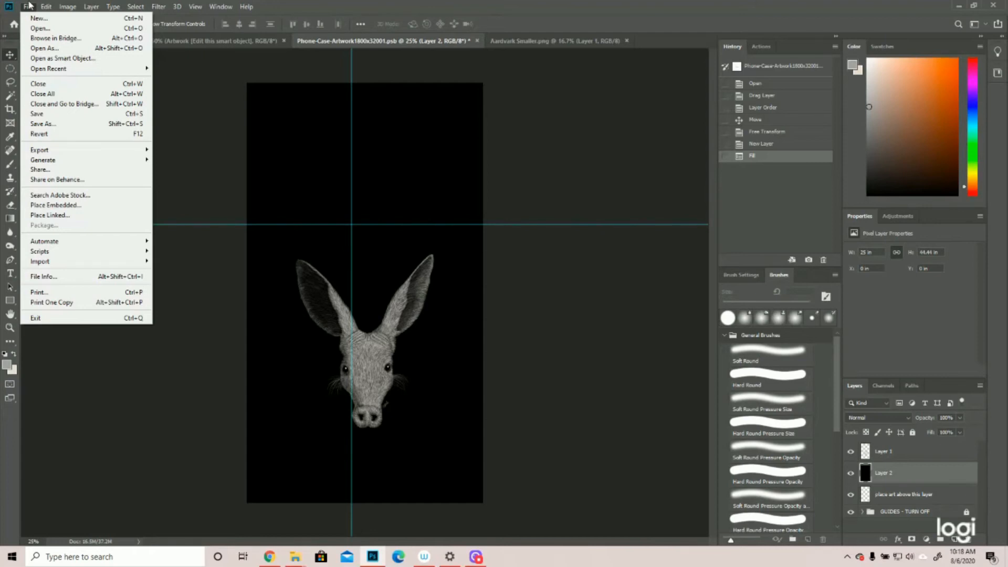
click(58, 113)
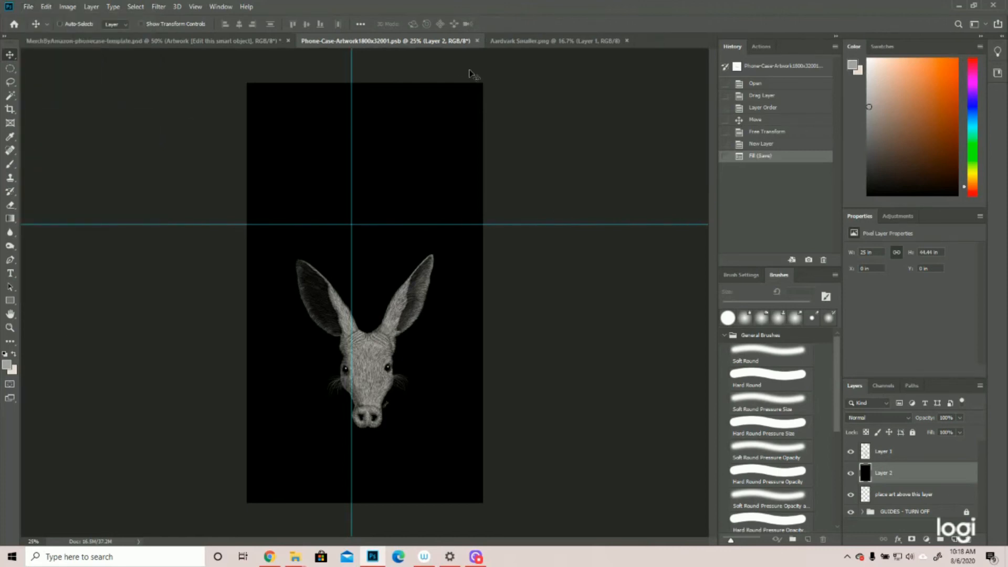
click(122, 42)
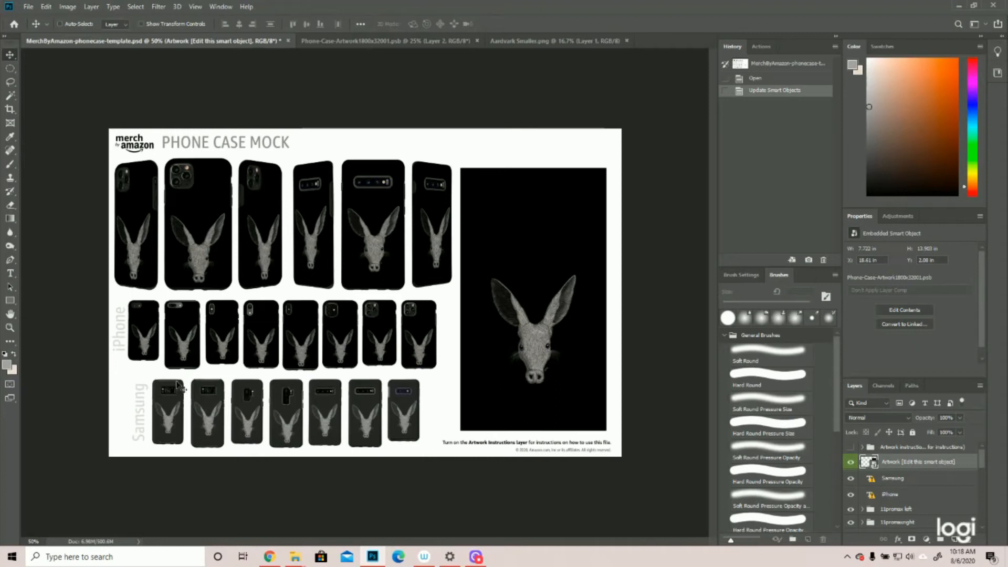
- Hide and reshow the black background layer to check the aardvark against the safe zones, and review the template mockups again
click(376, 43)
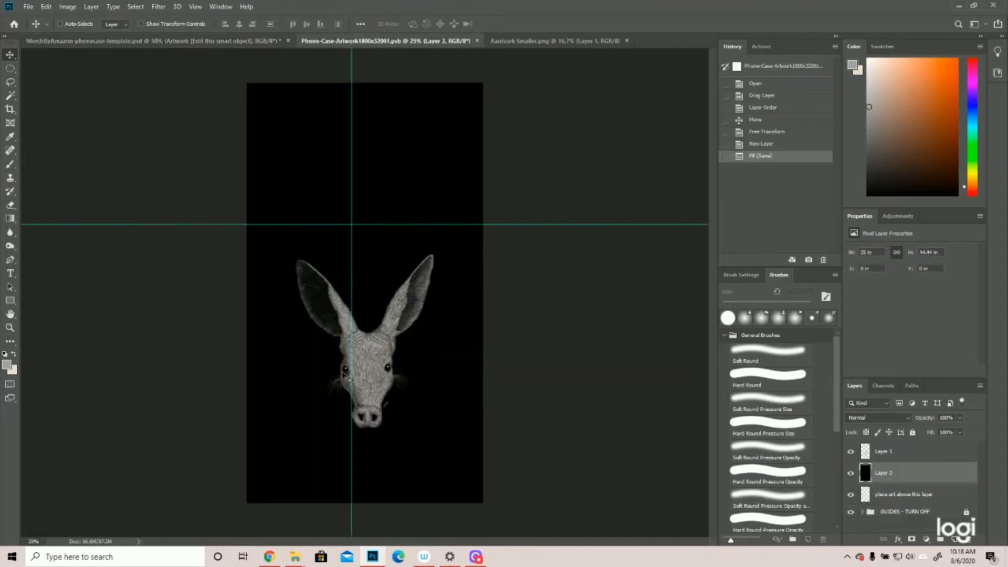
click(891, 454)
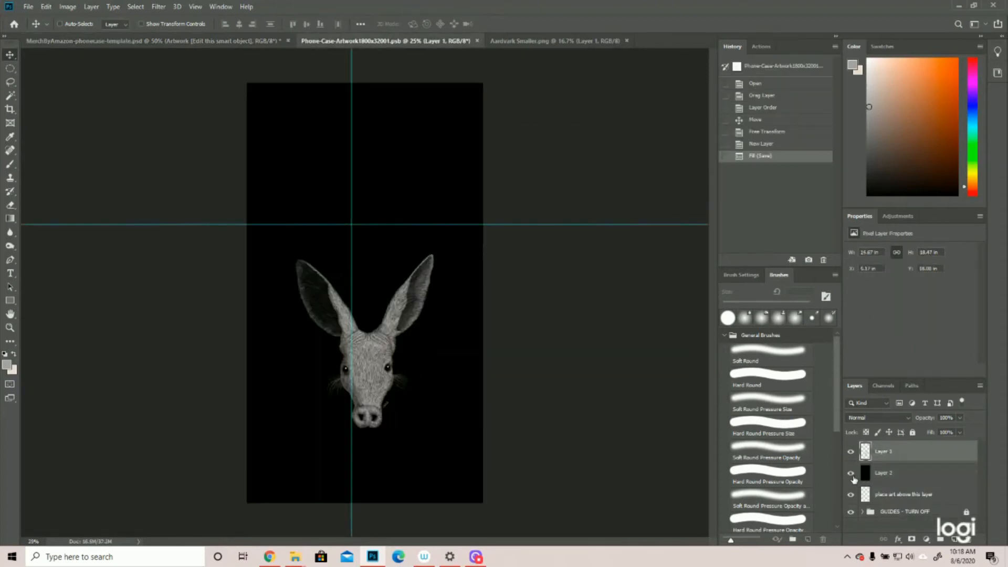
click(851, 479)
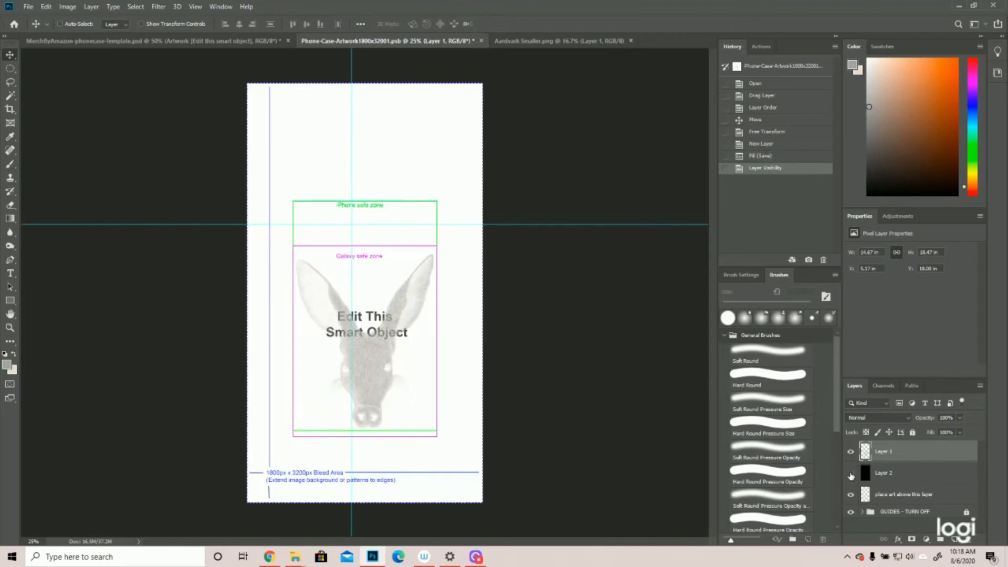
click(851, 474)
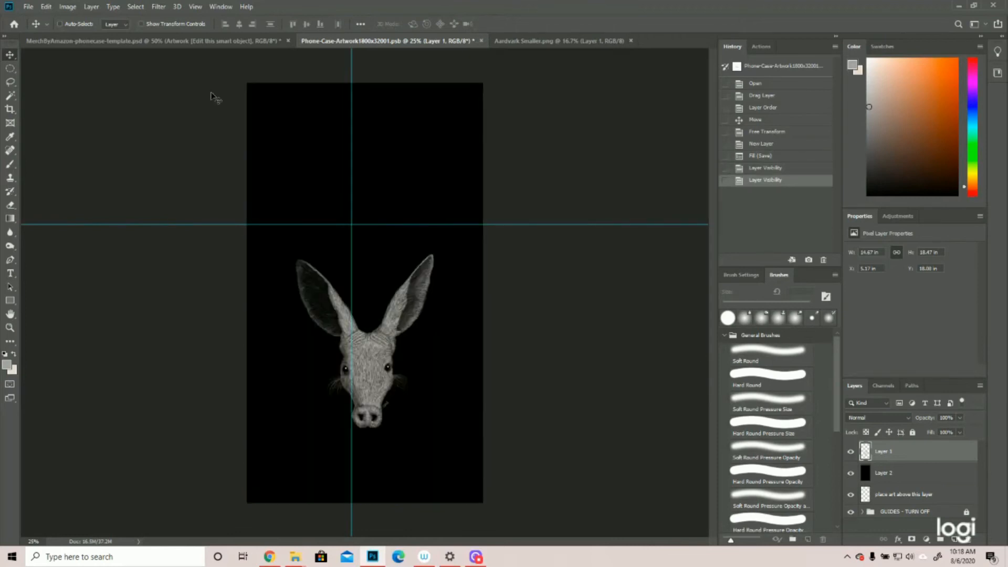
click(205, 42)
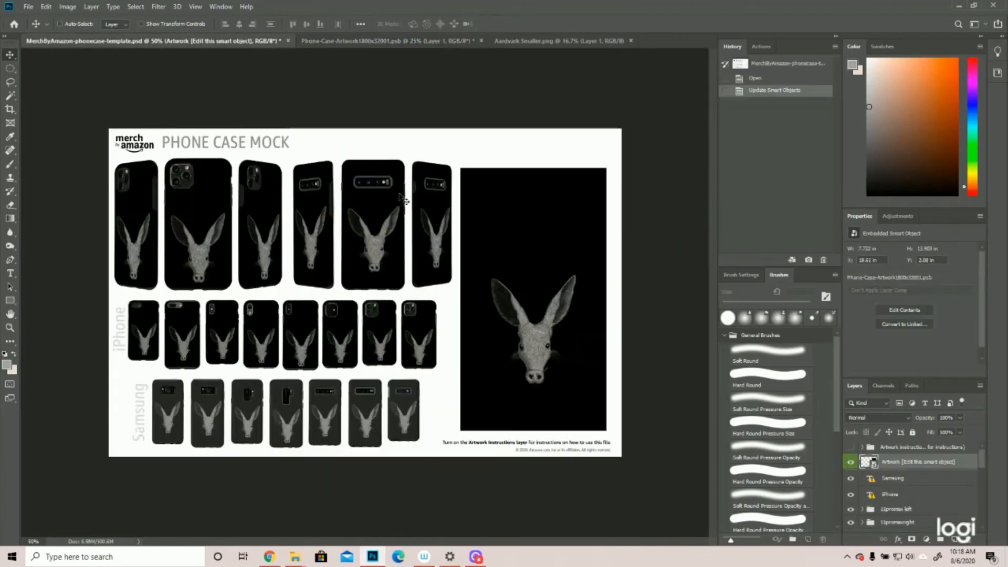
click(381, 42)
click(35, 7)
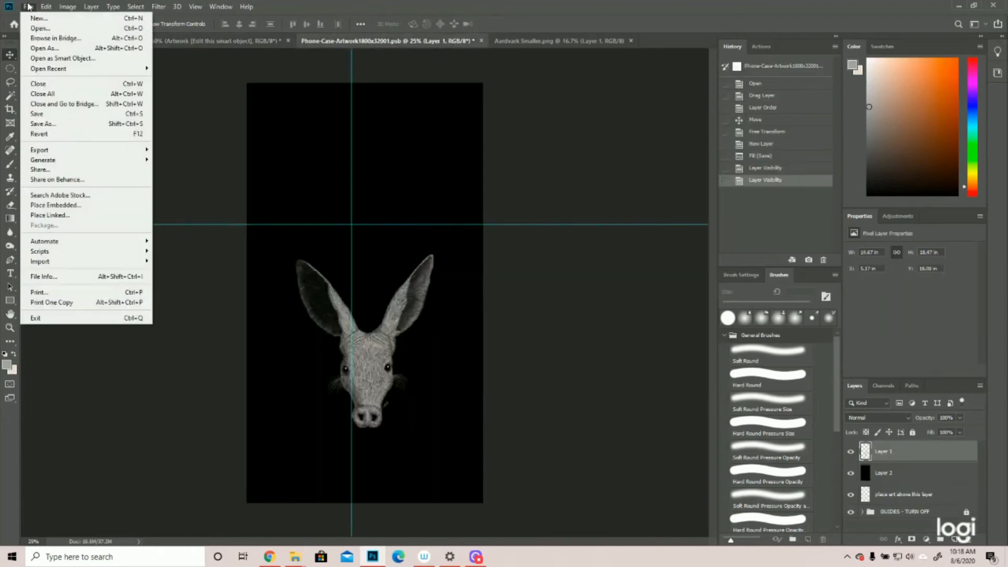
click(47, 125)
click(512, 315)
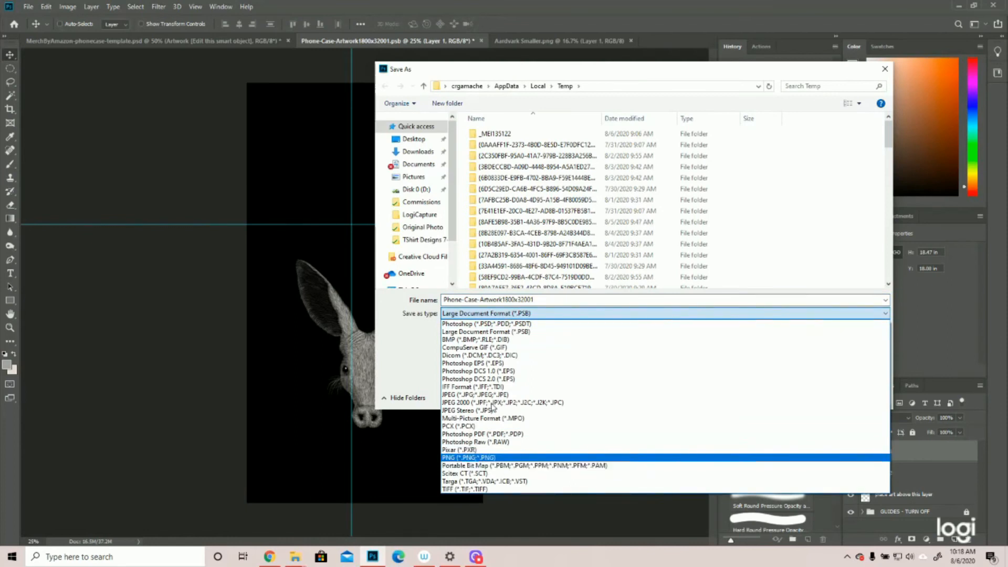
click(468, 457)
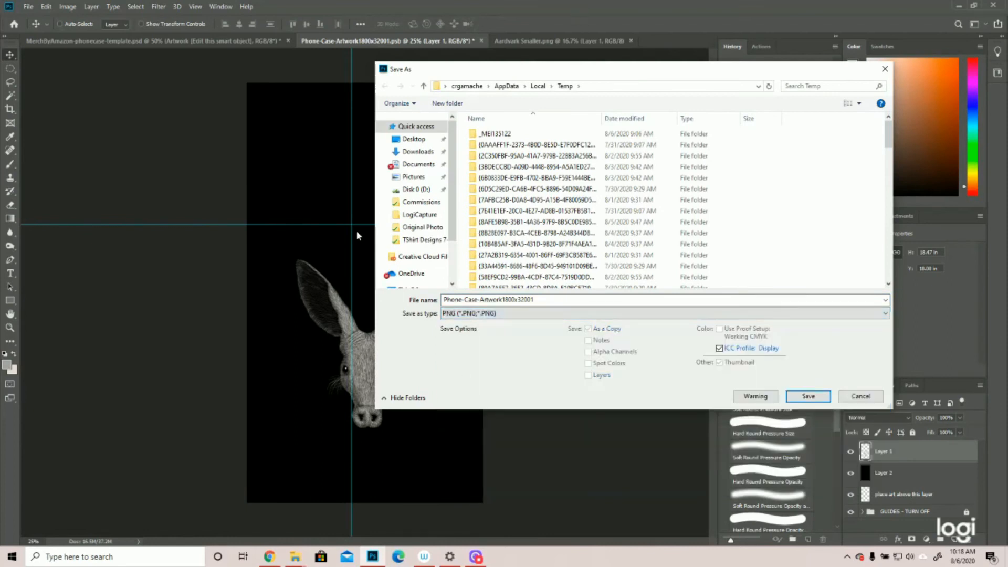
click(885, 69)
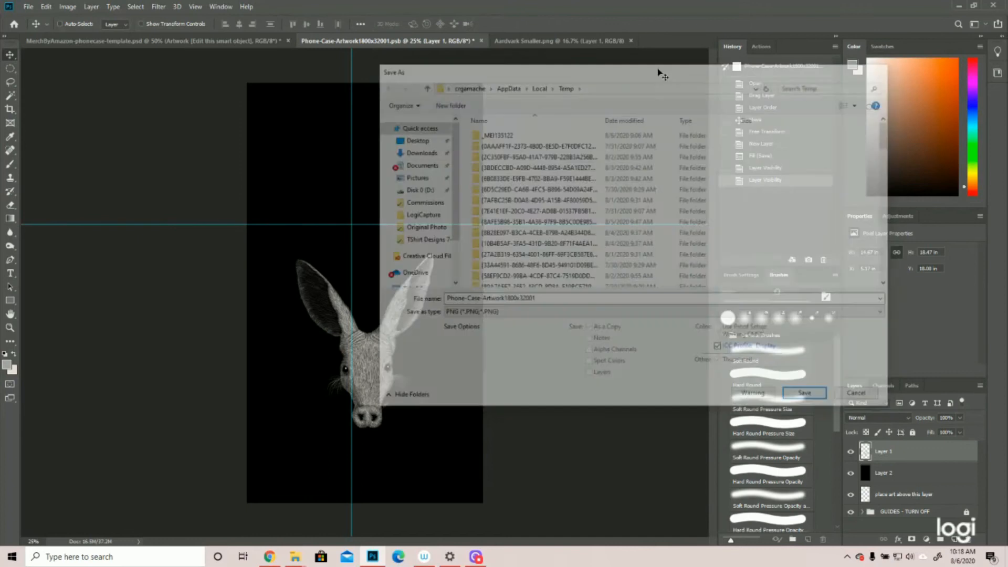
- Compare the phone case mockups with the aardvark's position in the safe zones, temporarily hiding the black background layer in the artwork file
click(215, 42)
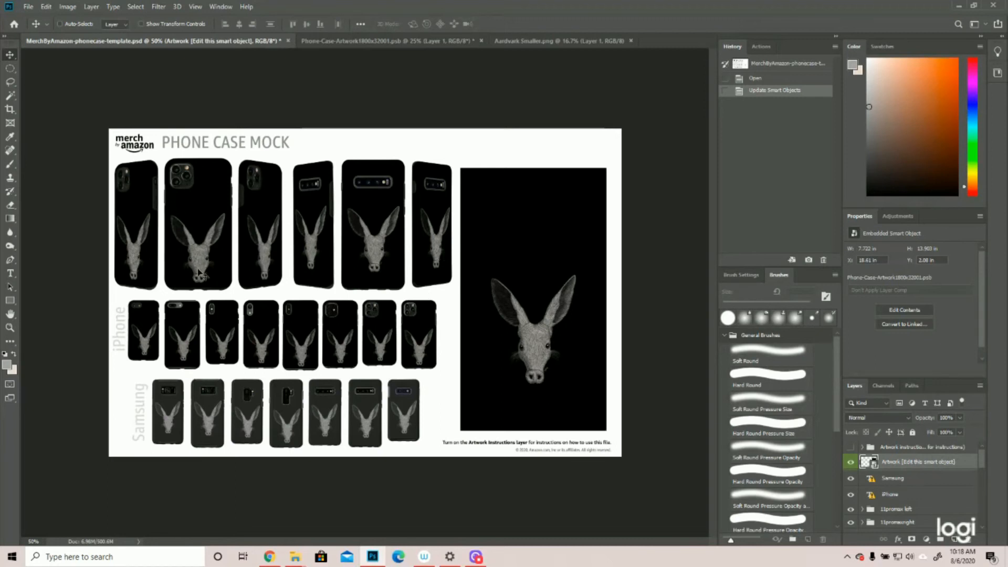
click(367, 42)
click(851, 475)
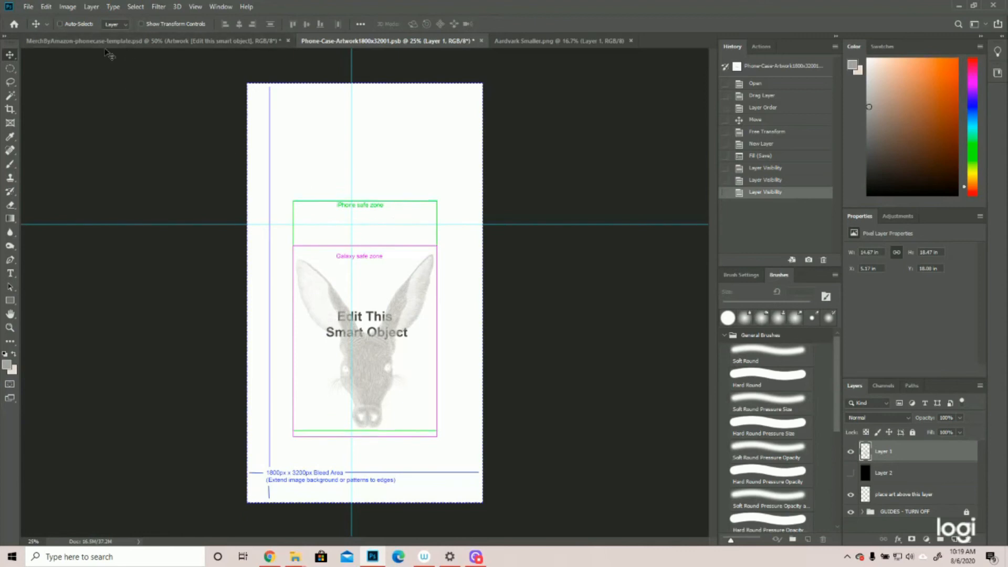
click(29, 8)
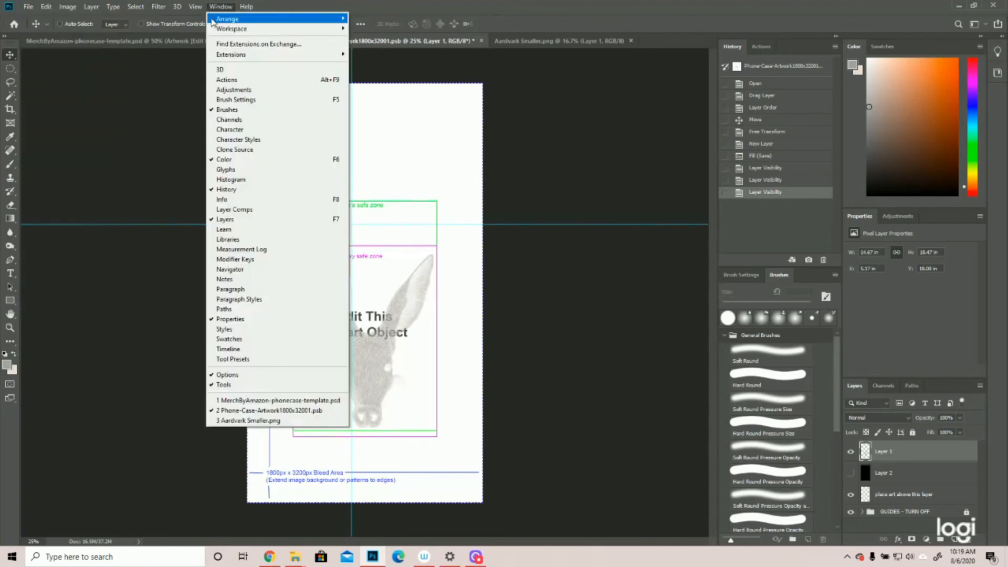
click(152, 46)
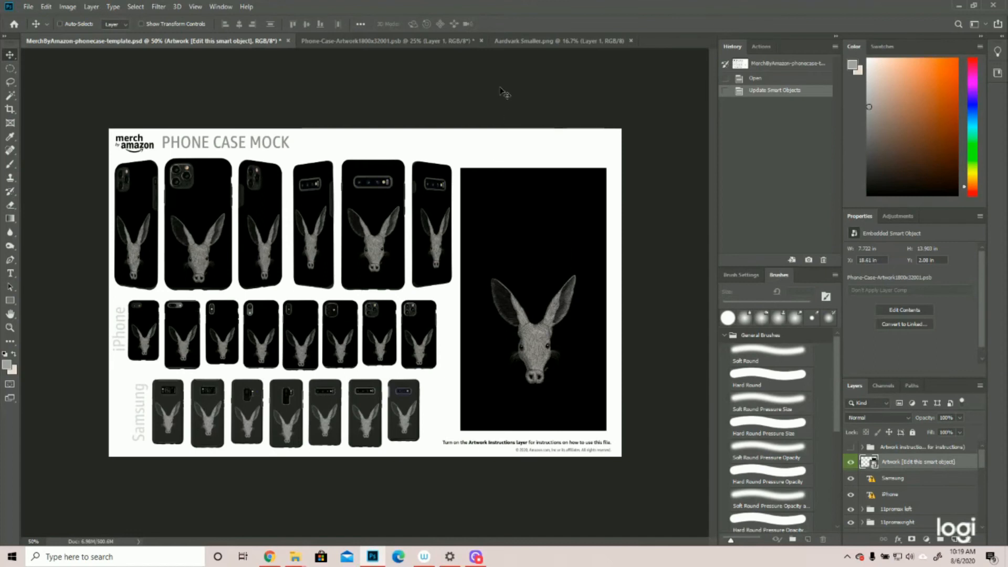
click(350, 43)
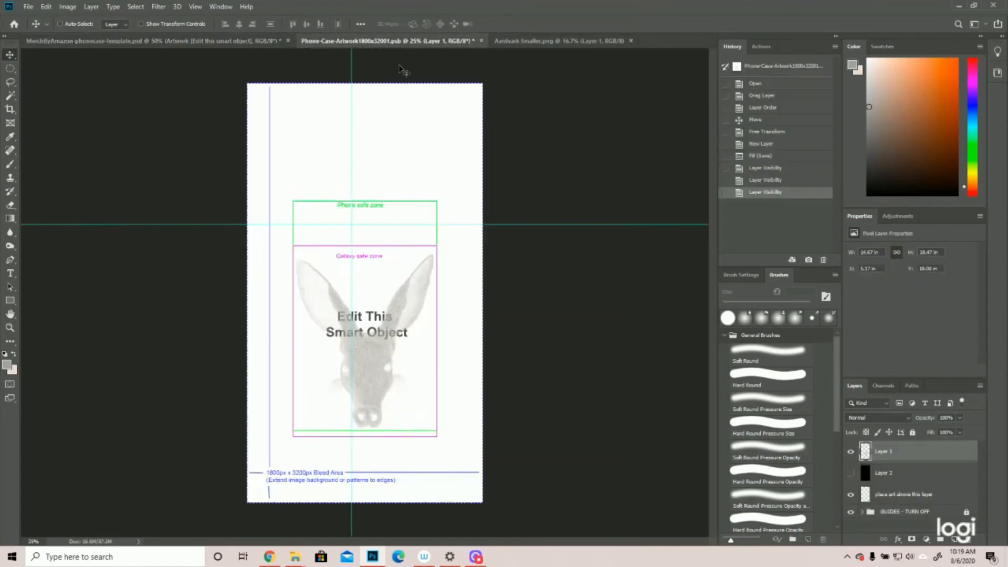
click(850, 473)
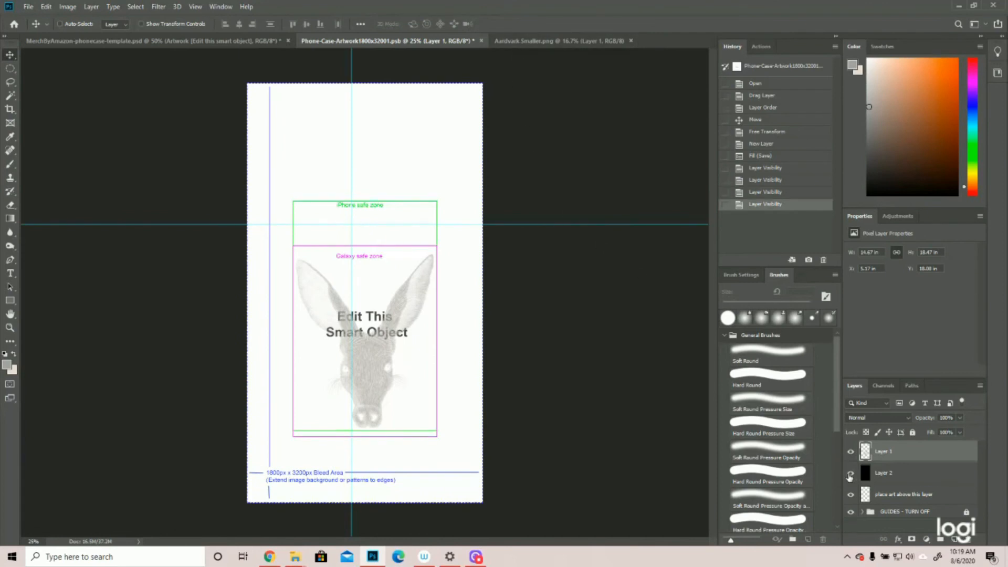